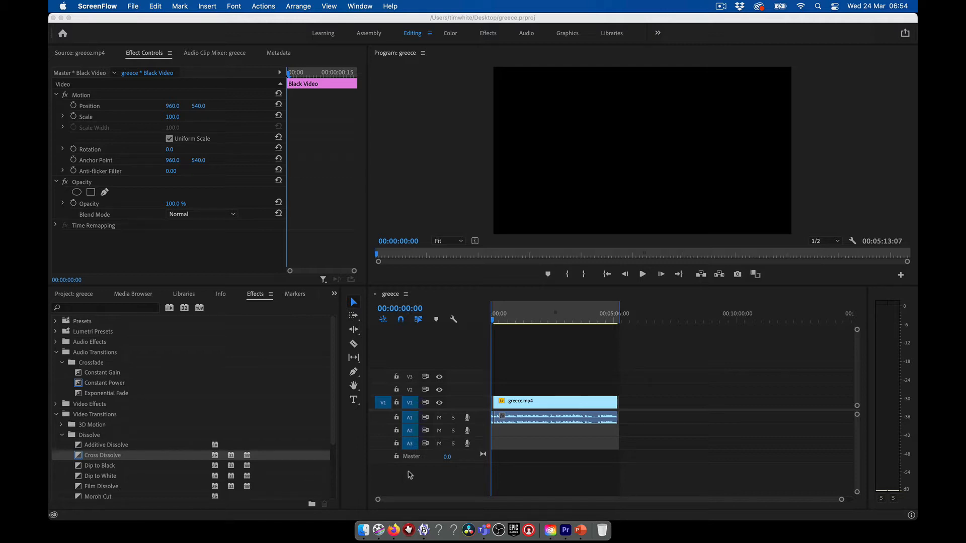
Scrub through the opening of the greece sequence and return the playhead to its start
{"action": "left_click", "coordinate": [522, 322]}
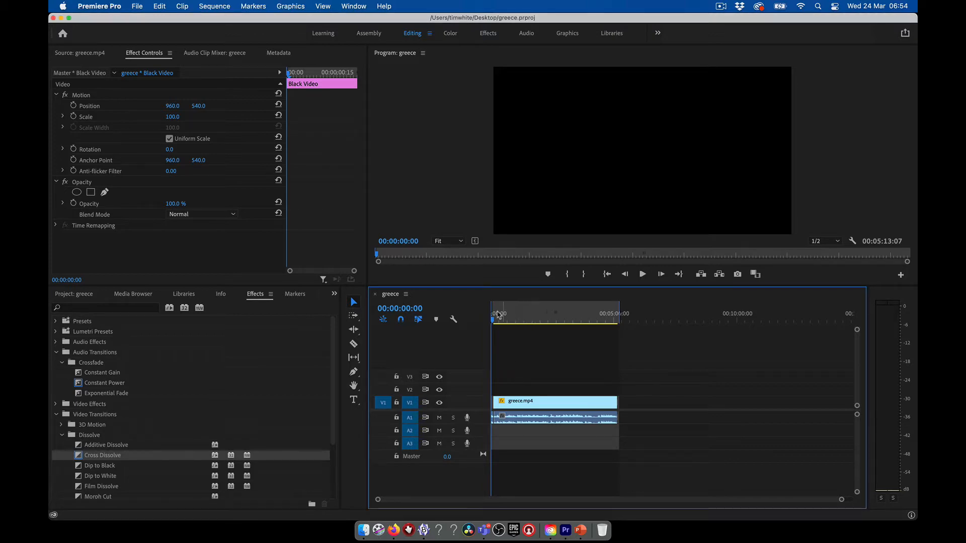
{"action": "left_click", "coordinate": [496, 321]}
{"action": "mouse_move", "coordinate": [499, 323]}
{"action": "left_mouse_down"}
{"action": "mouse_move", "coordinate": [521, 323]}
{"action": "mouse_move", "coordinate": [467, 320]}
{"action": "mouse_move", "coordinate": [539, 323]}
{"action": "mouse_move", "coordinate": [483, 318]}
{"action": "left_mouse_up"}
{"action": "left_click_drag", "start_coordinate": [533, 320], "coordinate": [412, 319]}
Switch to the Graphics workspace and add a text layer reading "GREECE" in the program frame
{"action": "left_click", "coordinate": [568, 34]}
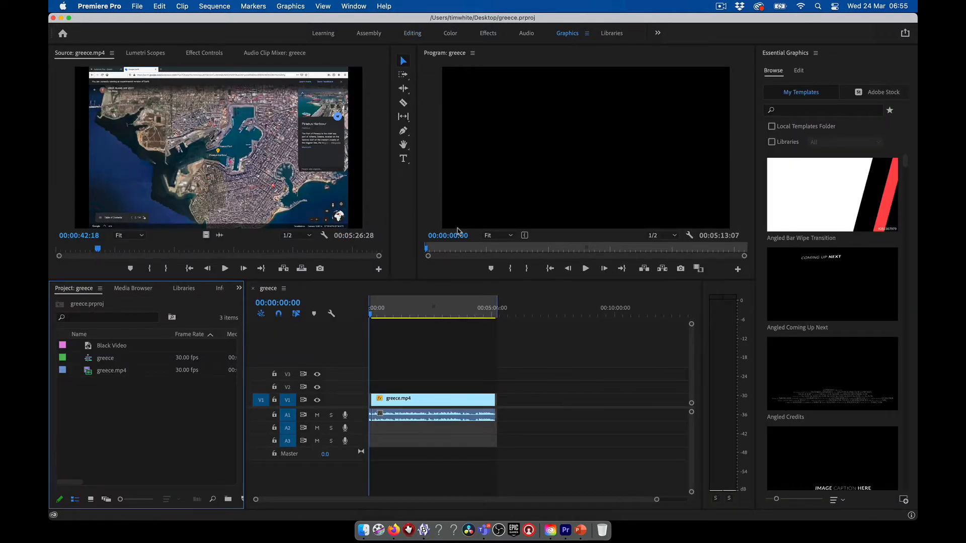
{"action": "left_click", "coordinate": [406, 161]}
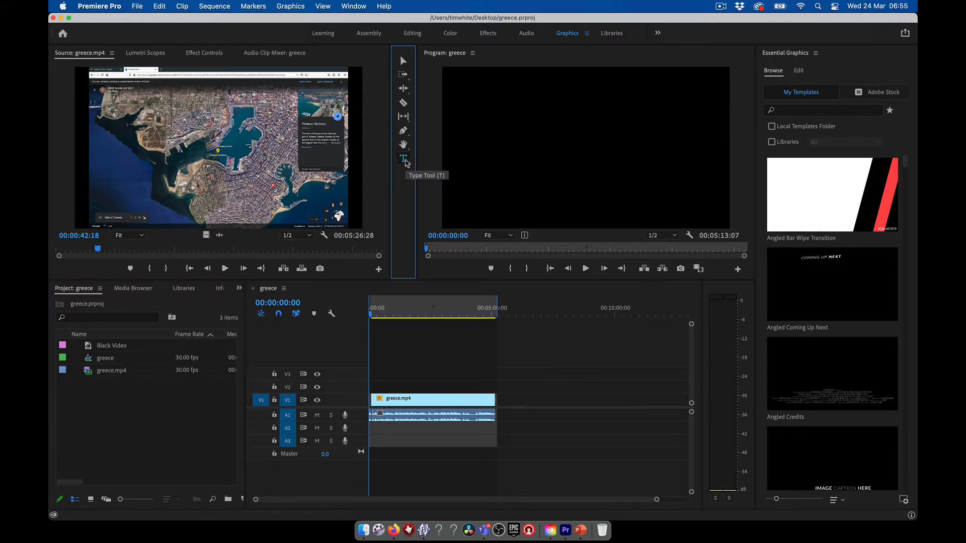
{"action": "left_click", "coordinate": [485, 151]}
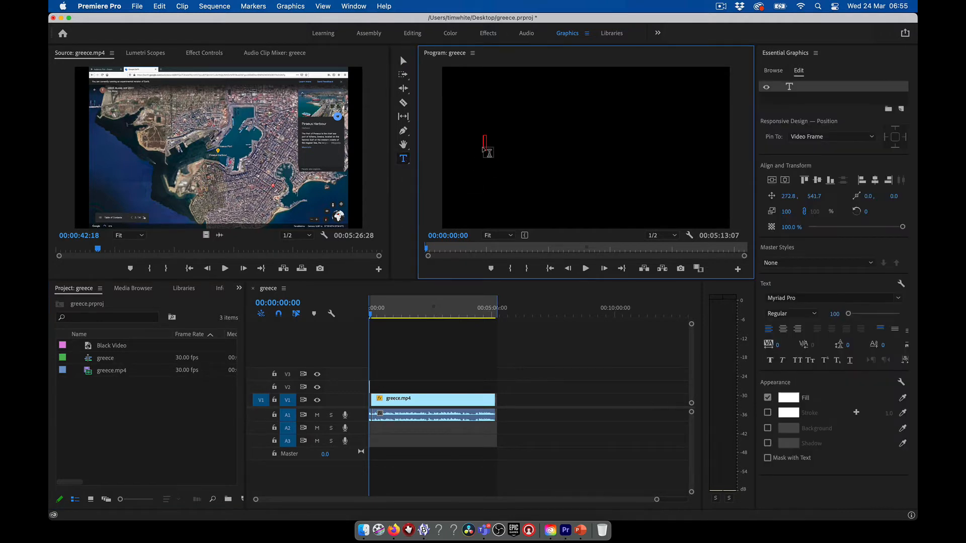
{"action": "type", "text": "GREEC"}
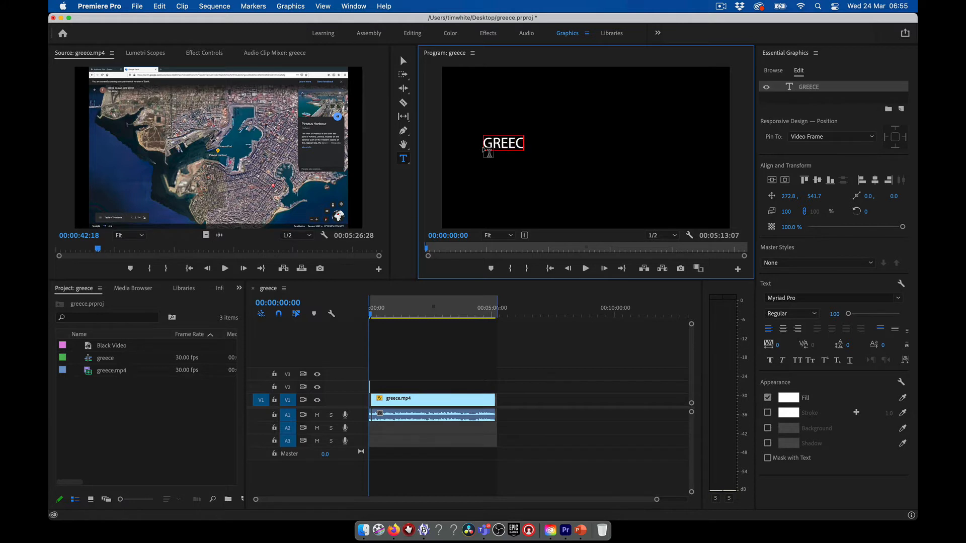
{"action": "type", "text": "E"}
Set the GREECE title's font to Impact and its size to about 544
{"action": "left_click_drag", "start_coordinate": [486, 144], "coordinate": [528, 145]}
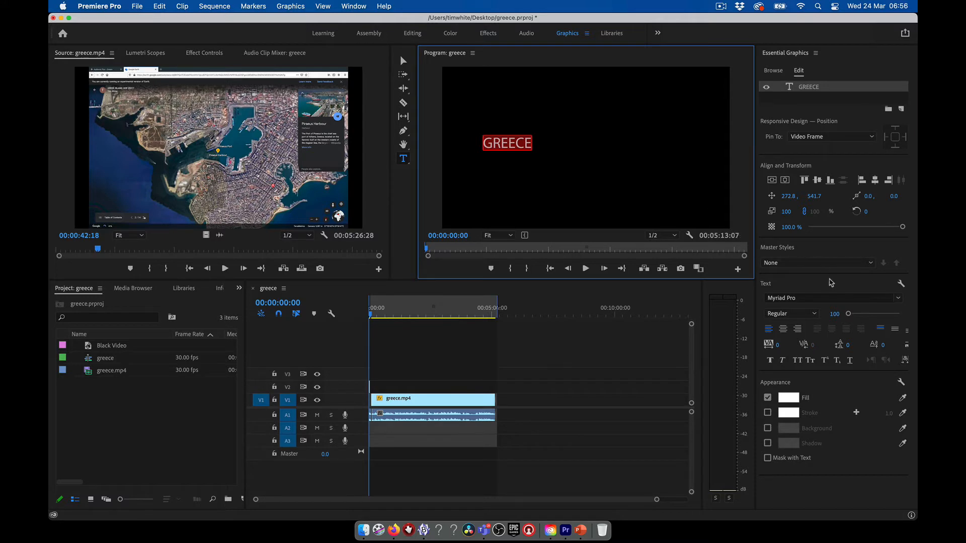
{"action": "left_click", "coordinate": [898, 298]}
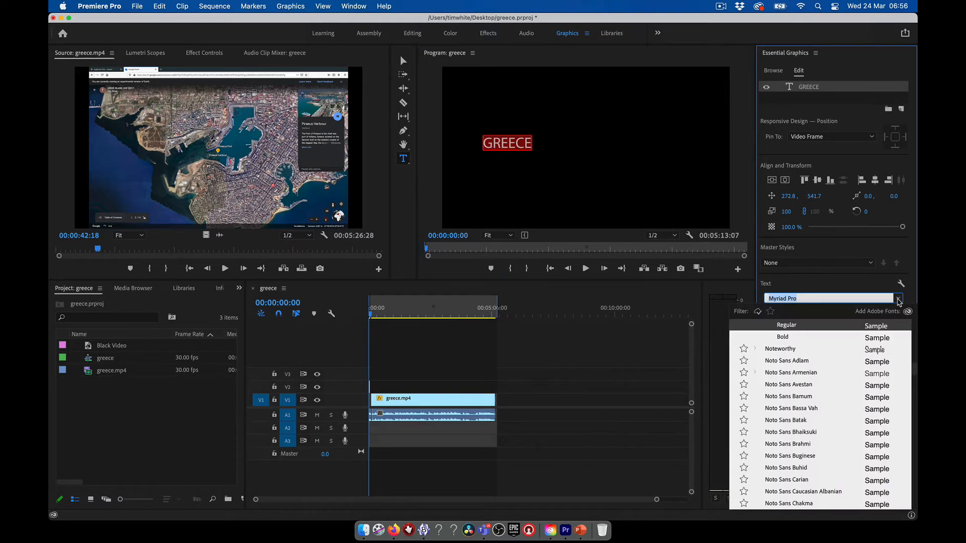
{"action": "scroll", "coordinate": [822, 380], "scroll_direction": "up", "scroll_amount": 10}
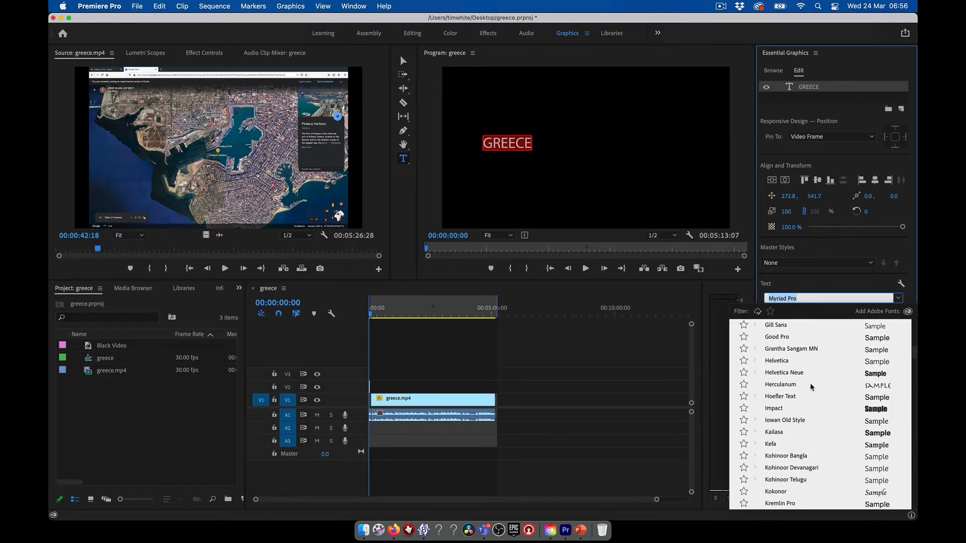
{"action": "left_click", "coordinate": [774, 408]}
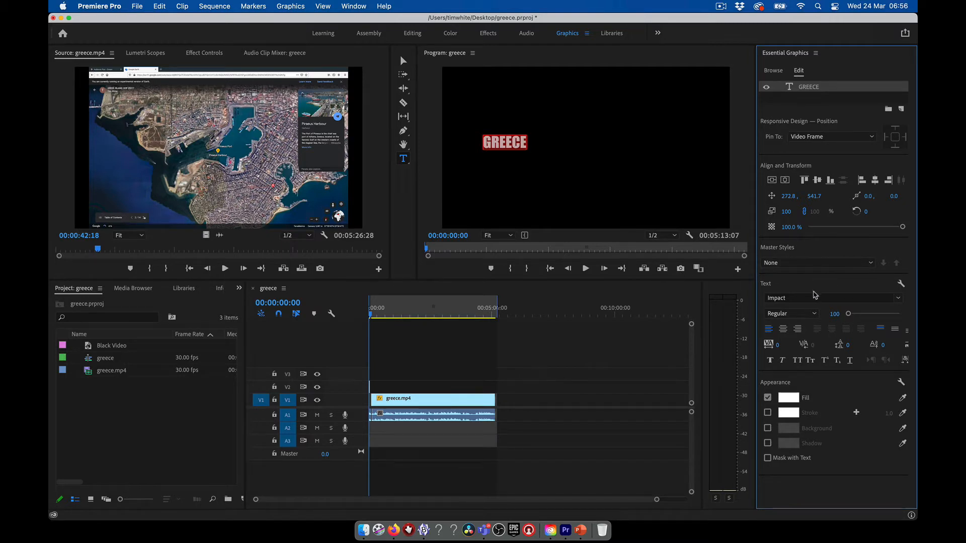
{"action": "left_click_drag", "start_coordinate": [849, 315], "coordinate": [864, 316]}
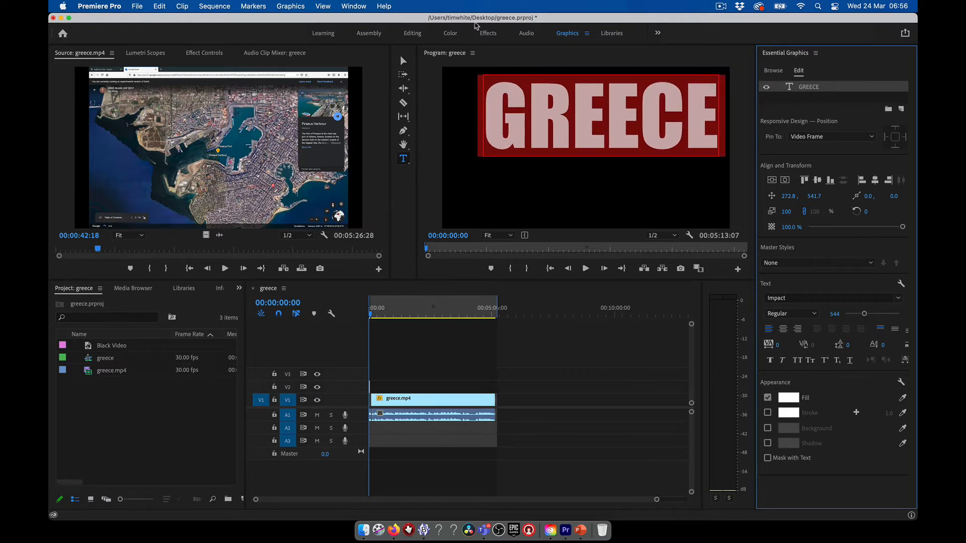
Enlarge the GREECE title to font size 635 and centre it so the whole word fits within the frame
{"action": "left_click", "coordinate": [403, 61]}
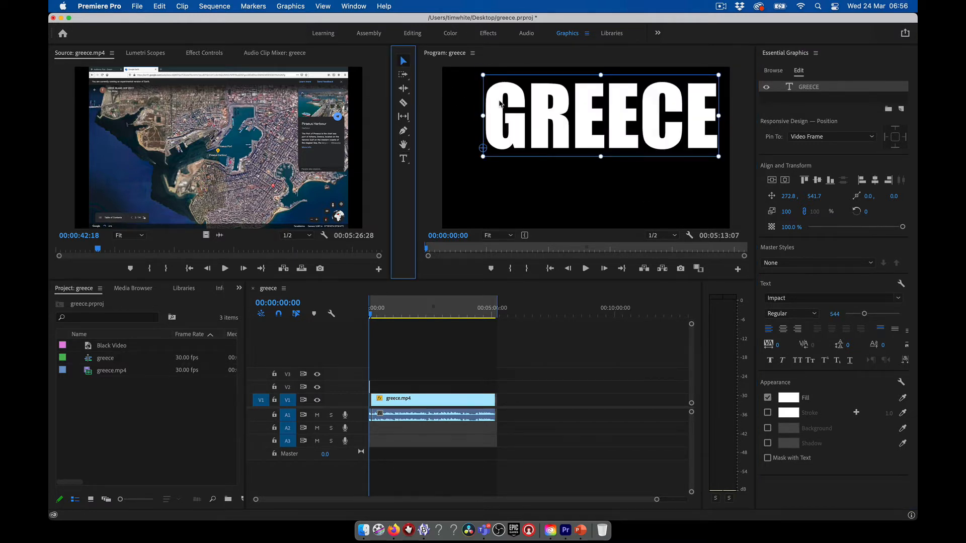
{"action": "left_click_drag", "start_coordinate": [483, 99], "coordinate": [488, 134]}
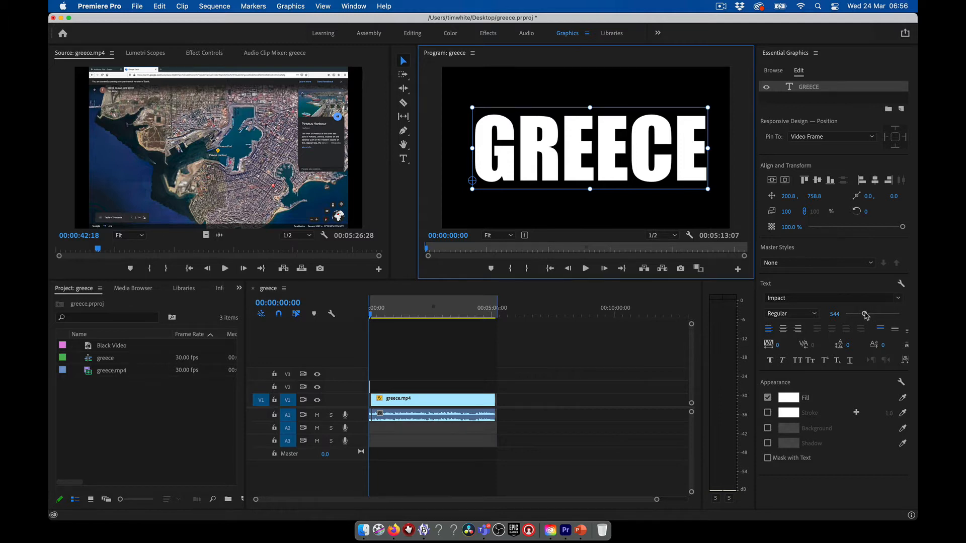
{"action": "left_click_drag", "start_coordinate": [865, 315], "coordinate": [867, 316]}
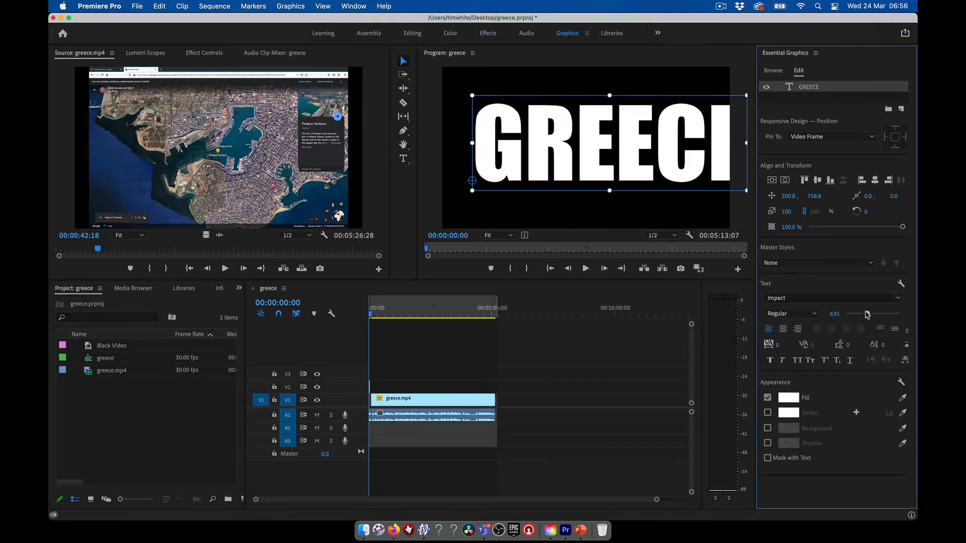
{"action": "left_click_drag", "start_coordinate": [591, 119], "coordinate": [569, 122]}
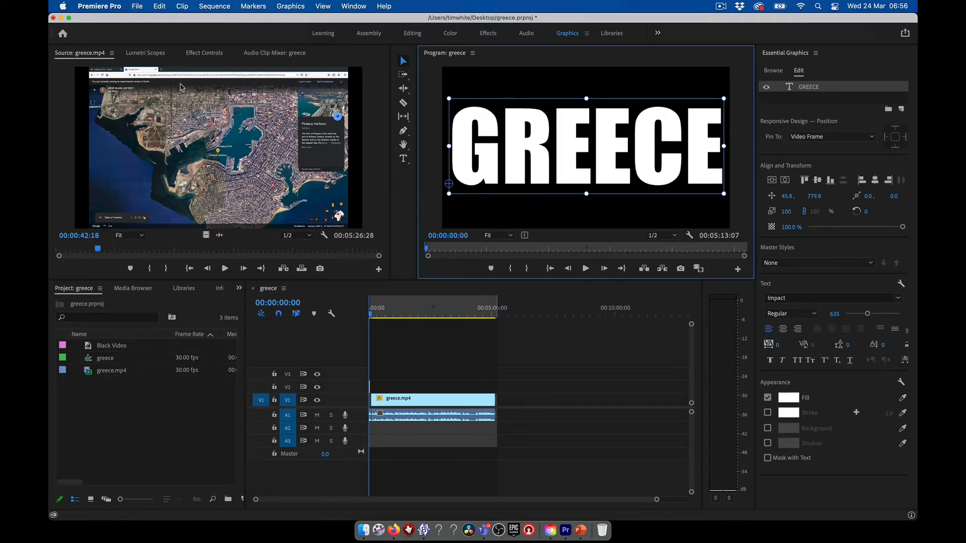
Turn off uniform scale for the GREECE graphic and set its scale height to about 149
{"action": "left_click", "coordinate": [191, 55]}
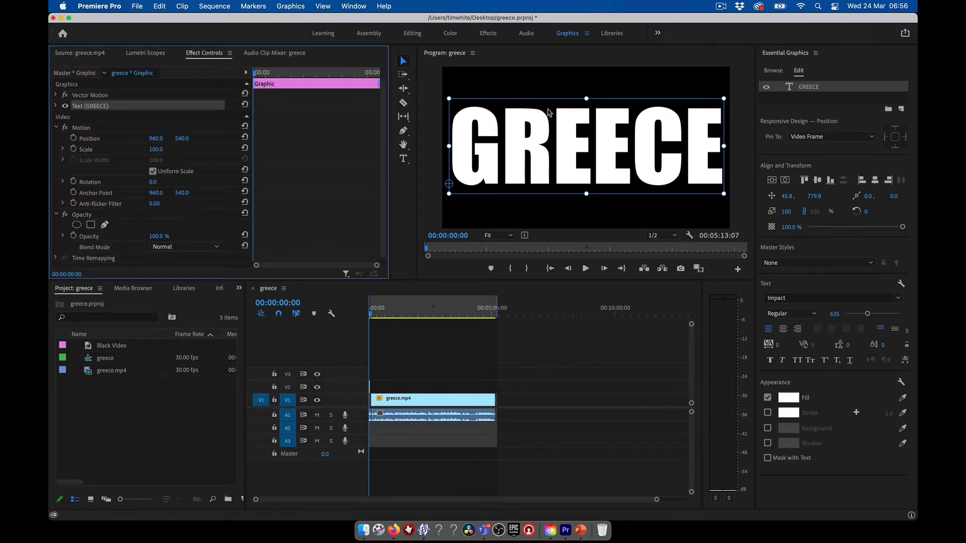
{"action": "left_click", "coordinate": [63, 150]}
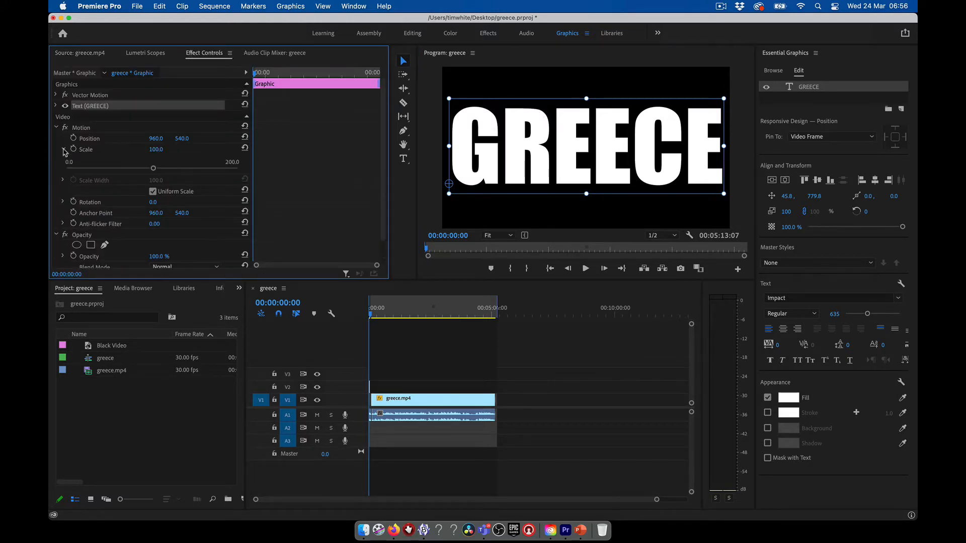
{"action": "left_click", "coordinate": [153, 192]}
{"action": "left_click_drag", "start_coordinate": [156, 150], "coordinate": [181, 149]}
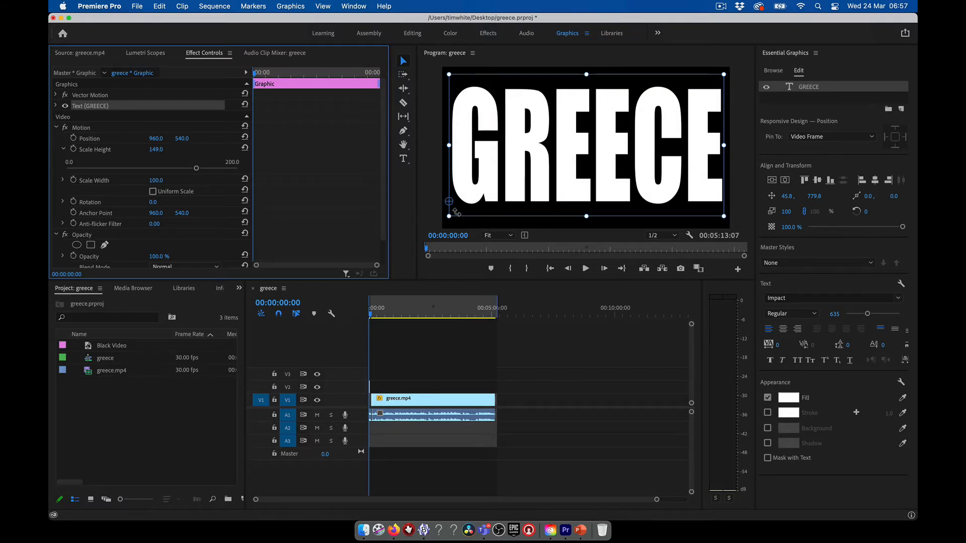
In the Editing workspace, align the GREECE title clip on V2 with the start of greece.mp4 and extend it past 00:03:00
{"action": "left_click", "coordinate": [412, 33]}
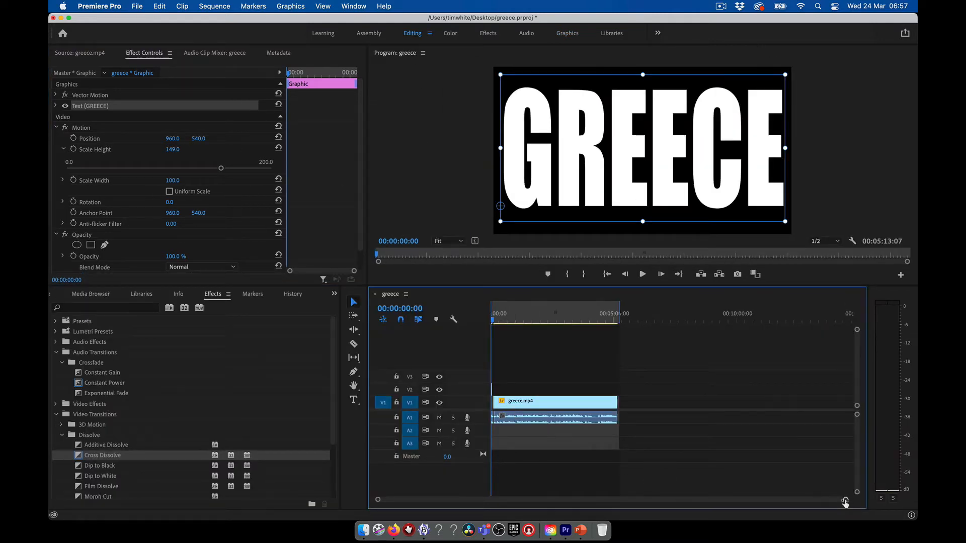
{"action": "left_click_drag", "start_coordinate": [845, 502], "coordinate": [781, 502]}
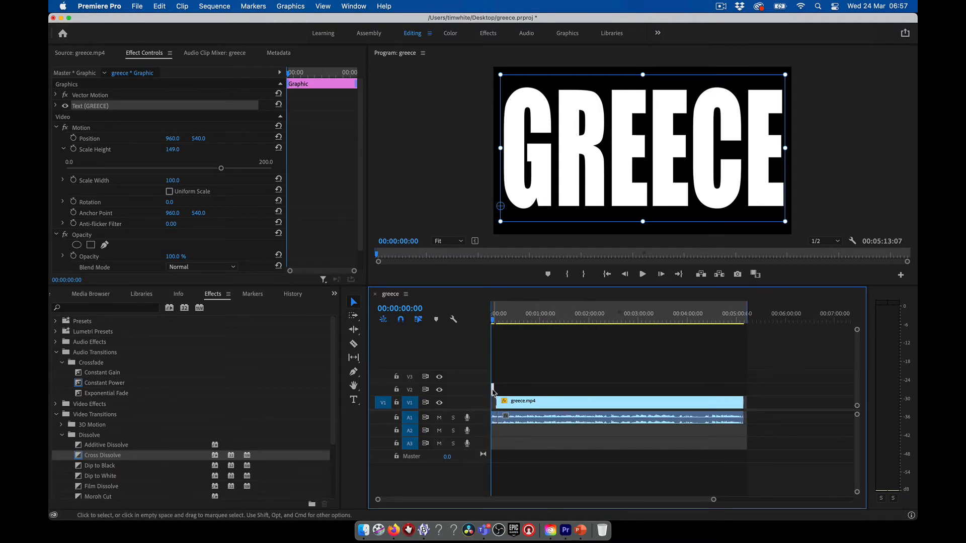
{"action": "left_click_drag", "start_coordinate": [493, 391], "coordinate": [503, 395]}
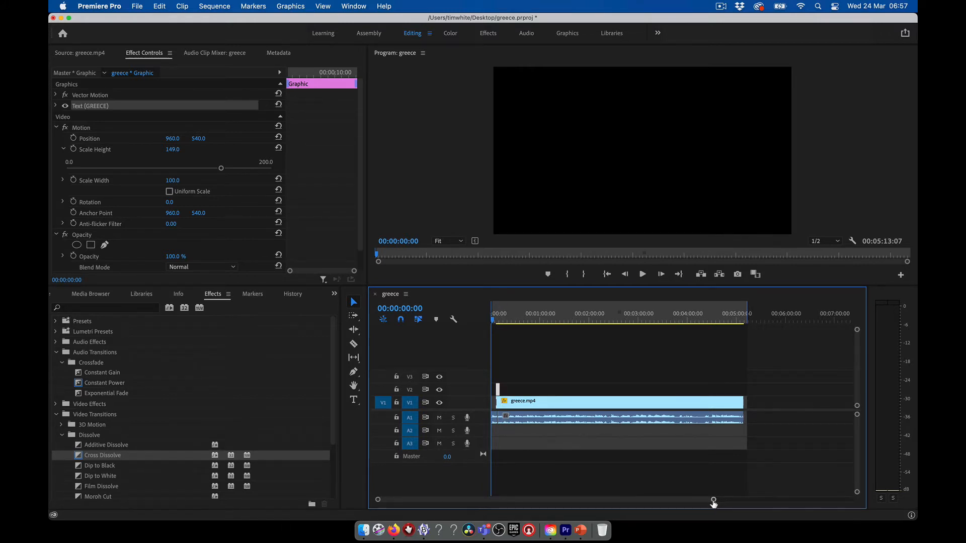
{"action": "left_click_drag", "start_coordinate": [714, 502], "coordinate": [634, 500]}
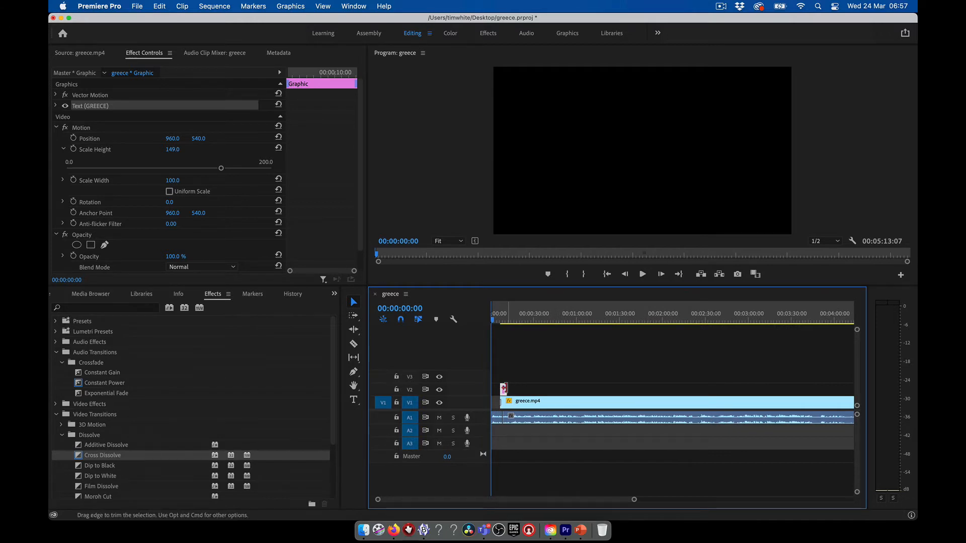
{"action": "left_click_drag", "start_coordinate": [507, 390], "coordinate": [772, 393]}
Place the playhead at 00:00:55:20 and move the GREECE title and greece.mp4 video up one track, to V3 and V2
{"action": "left_click", "coordinate": [571, 318]}
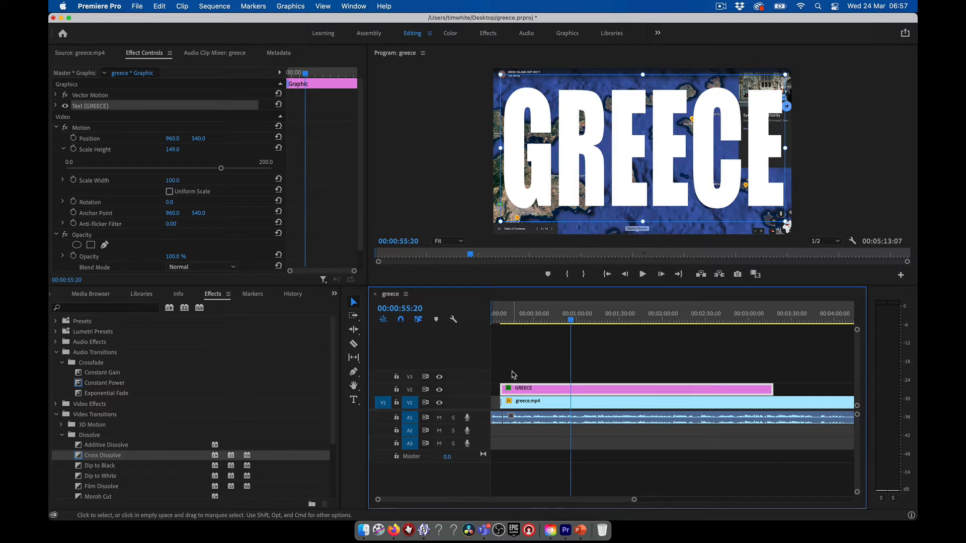
{"action": "left_click_drag", "start_coordinate": [522, 375], "coordinate": [556, 393]}
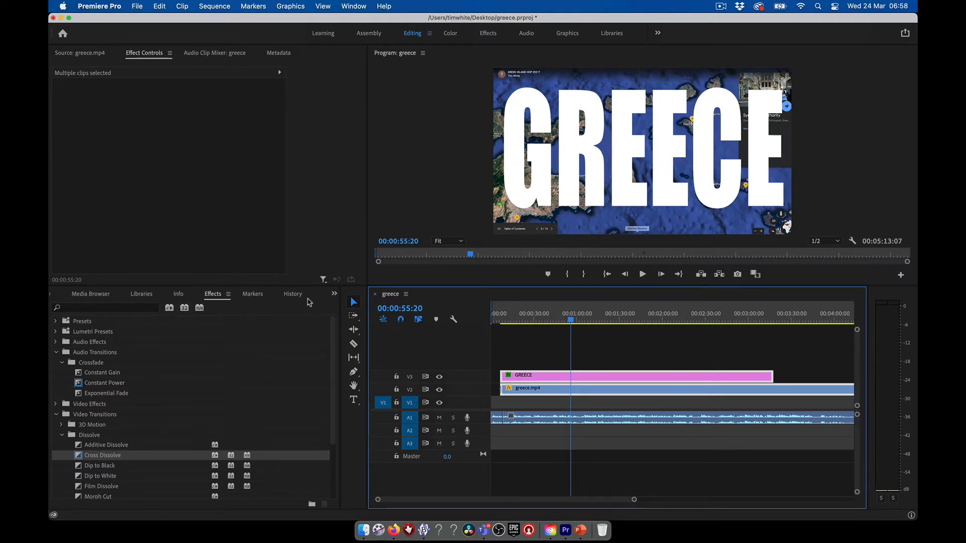
Create a 1920 × 1080, 30 fps color matte in the project with colour 1A88D8 and the name "blue"
{"action": "left_click", "coordinate": [334, 294]}
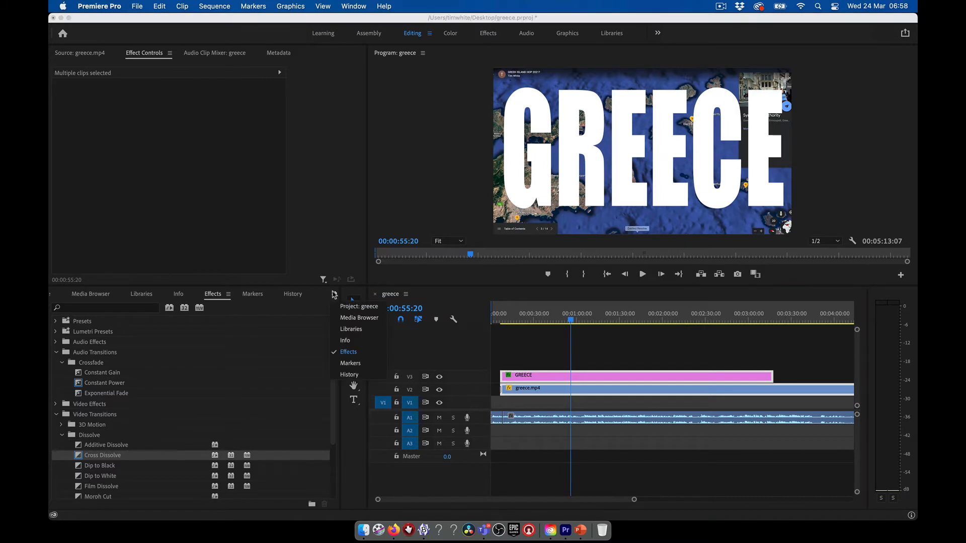
{"action": "left_click", "coordinate": [352, 306]}
{"action": "right_click", "coordinate": [120, 421]}
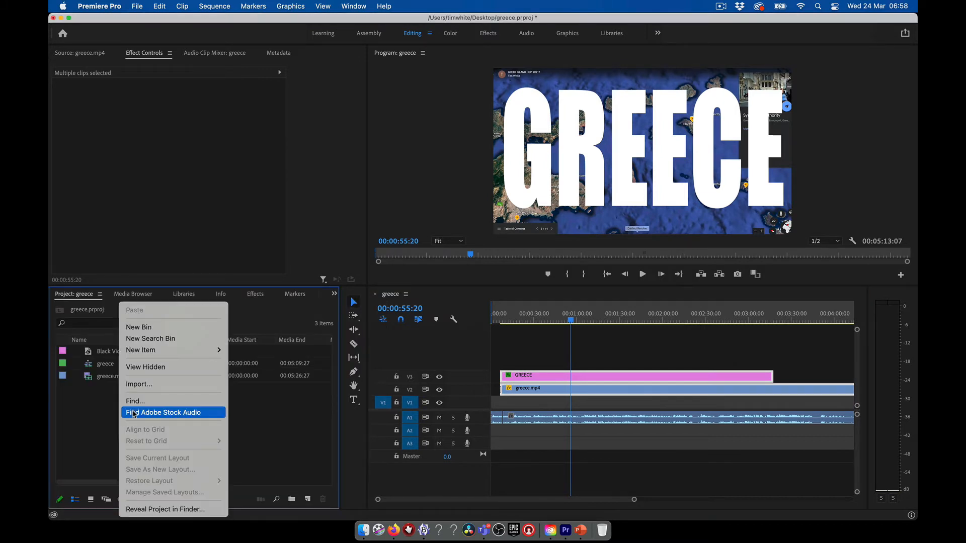
{"action": "mouse_move", "coordinate": [221, 350]}
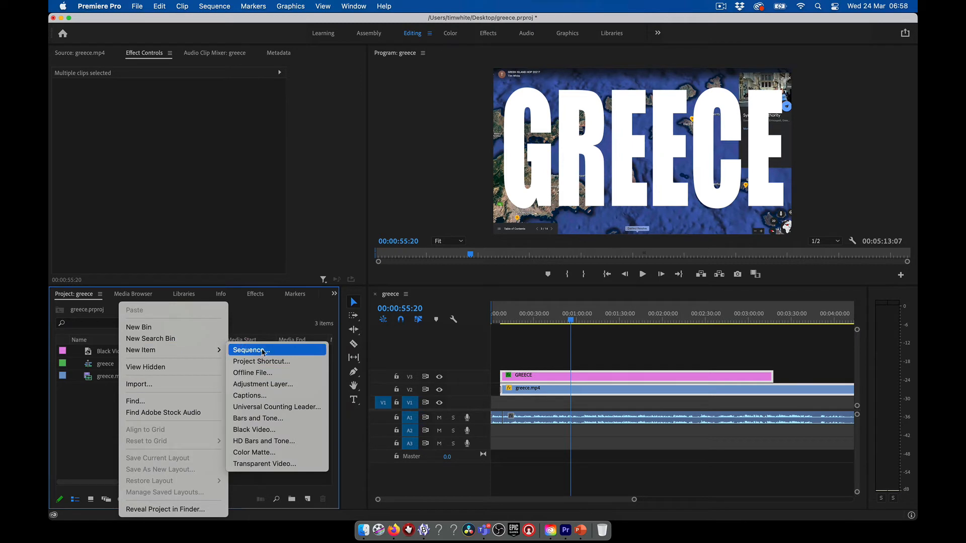
{"action": "left_click", "coordinate": [260, 454]}
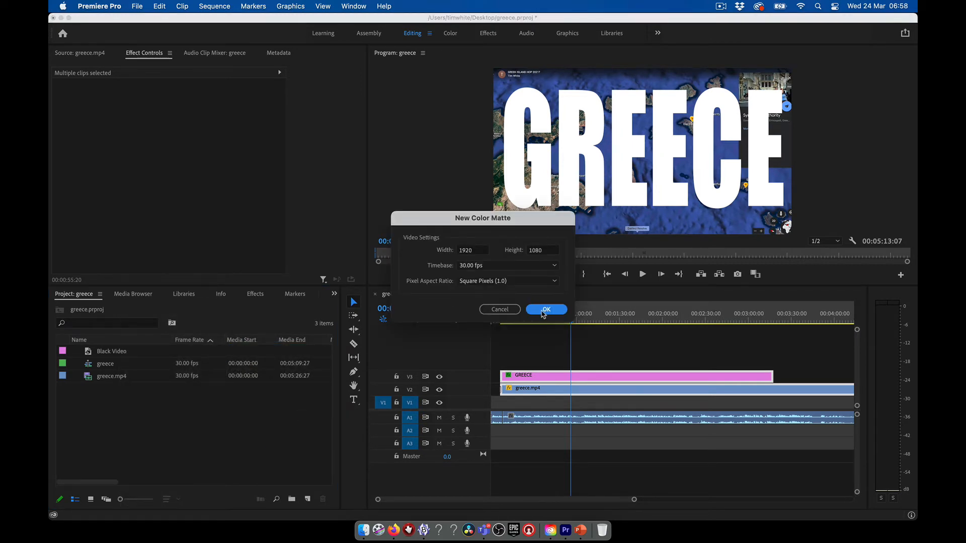
{"action": "left_click", "coordinate": [545, 310]}
{"action": "mouse_move", "coordinate": [460, 314]}
{"action": "left_mouse_down"}
{"action": "mouse_move", "coordinate": [475, 328]}
{"action": "mouse_move", "coordinate": [503, 295]}
{"action": "mouse_move", "coordinate": [506, 302]}
{"action": "mouse_move", "coordinate": [507, 285]}
{"action": "left_mouse_up"}
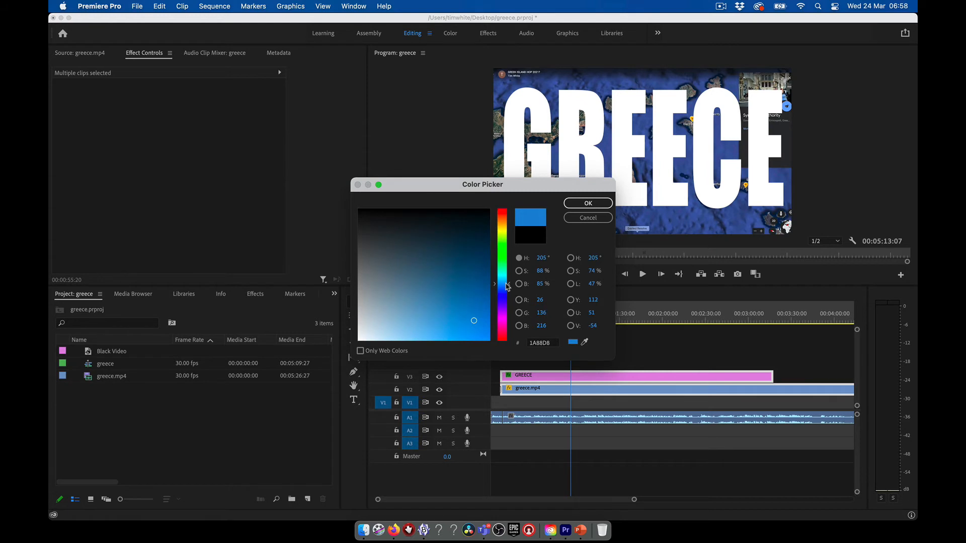
{"action": "left_click", "coordinate": [588, 203]}
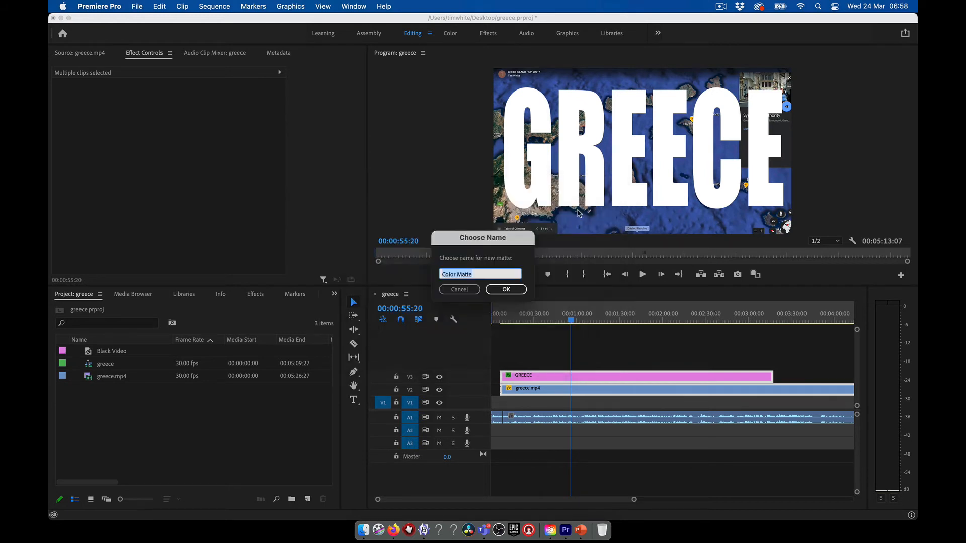
{"action": "type", "text": "bl"}
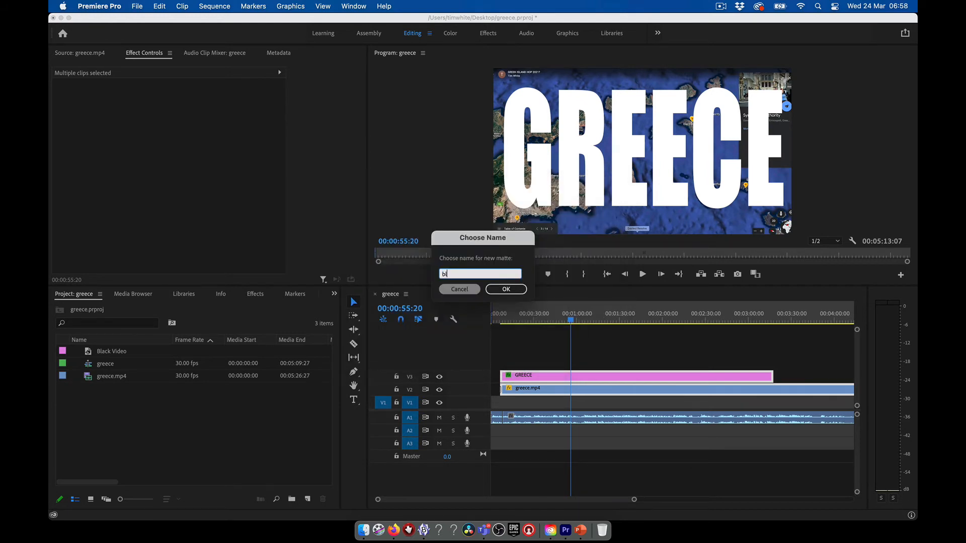
{"action": "type", "text": "ue"}
{"action": "left_click", "coordinate": [508, 290]}
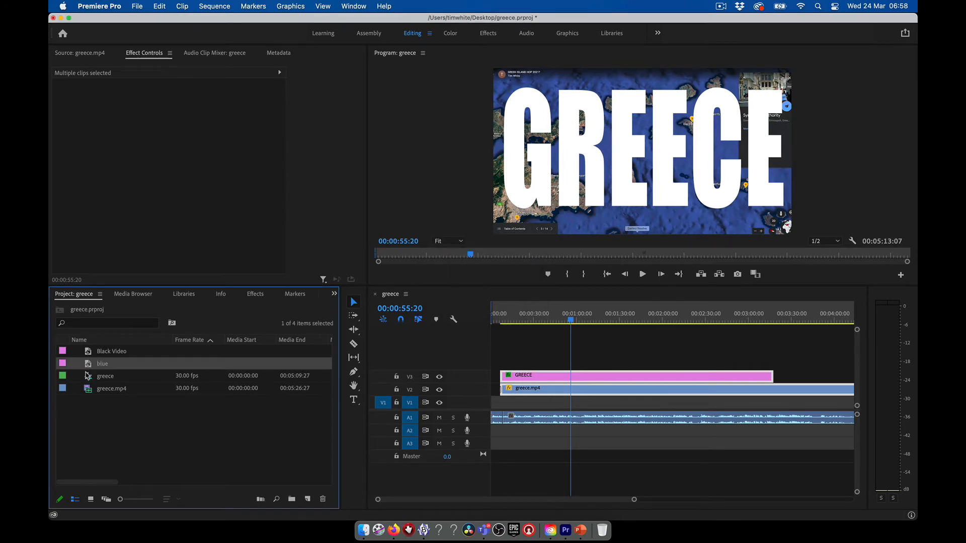
Lay the blue matte along V1 to the end of the video, and lengthen the GREECE and greece.mp4 clips by about 7 seconds
{"action": "left_click_drag", "start_coordinate": [89, 368], "coordinate": [492, 405]}
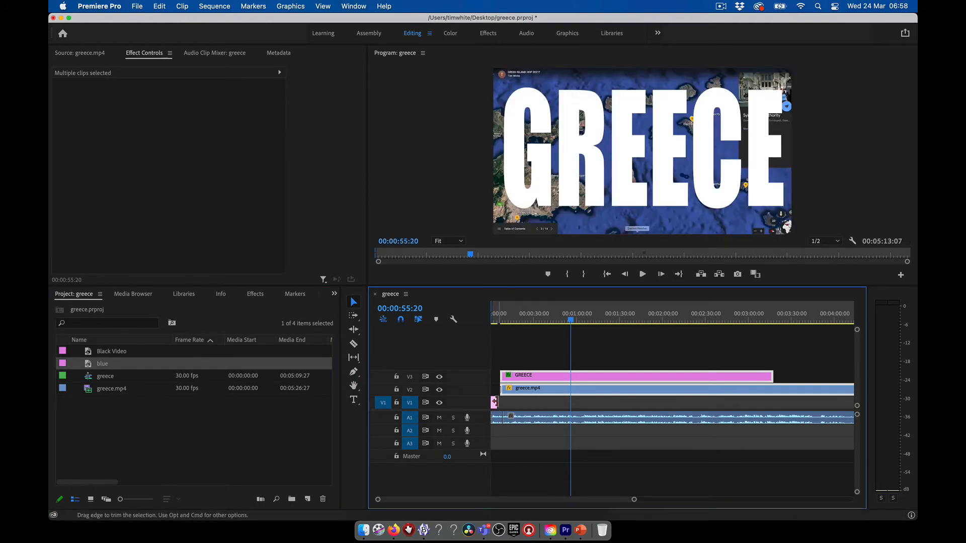
{"action": "left_click_drag", "start_coordinate": [496, 402], "coordinate": [783, 407]}
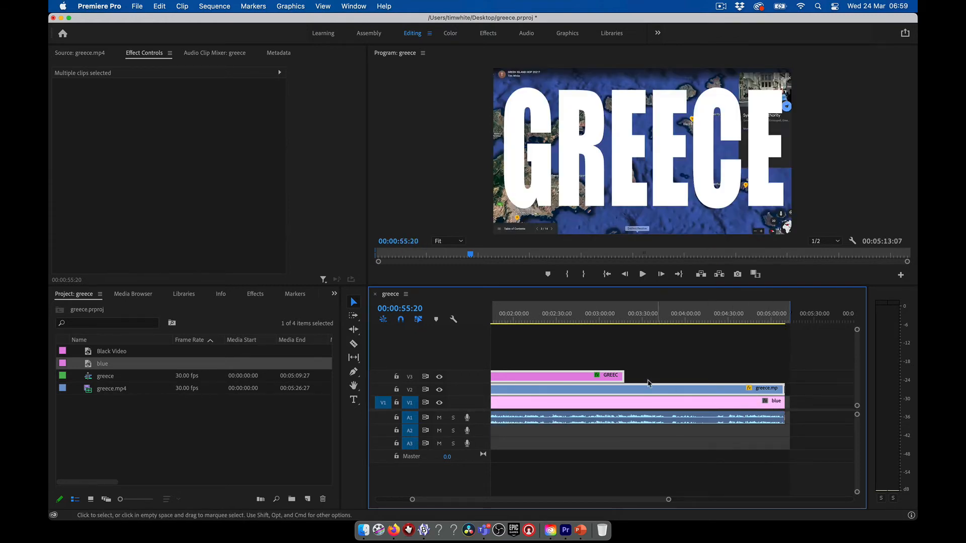
{"action": "left_click_drag", "start_coordinate": [620, 376], "coordinate": [657, 397]}
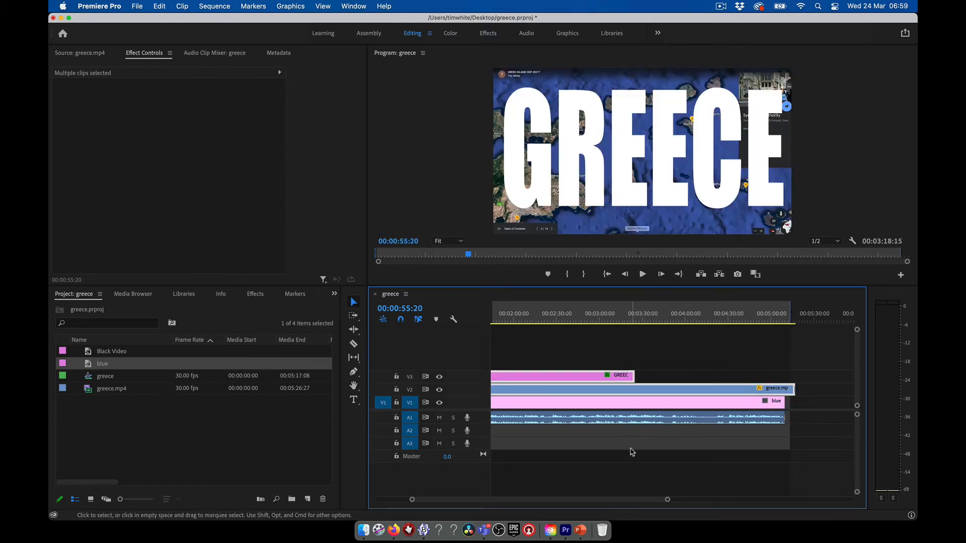
{"action": "left_click_drag", "start_coordinate": [644, 504], "coordinate": [568, 507]}
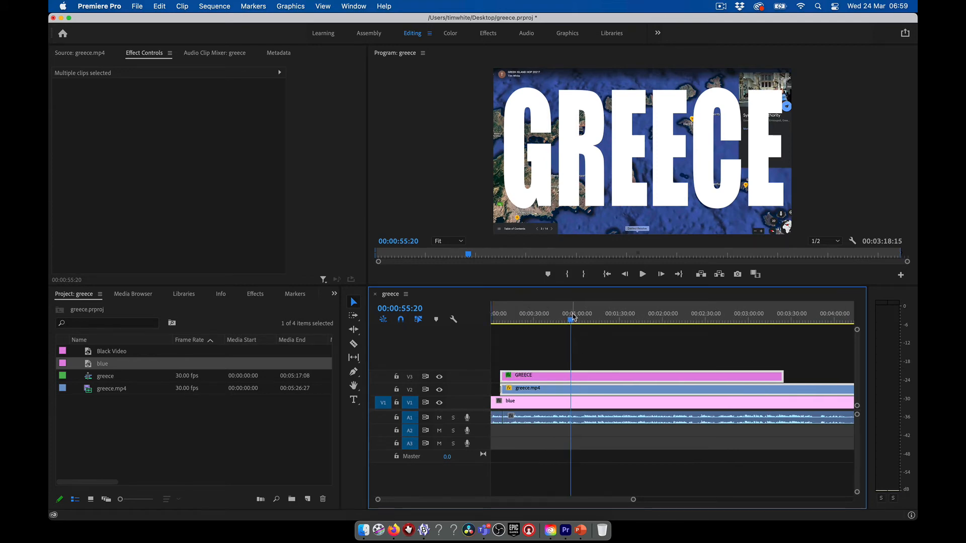
Place the playhead at 00:00:49:05 and apply the Track Matte Key effect to the greece.mp4 clip on V2
{"action": "left_click_drag", "start_coordinate": [573, 321], "coordinate": [563, 323]}
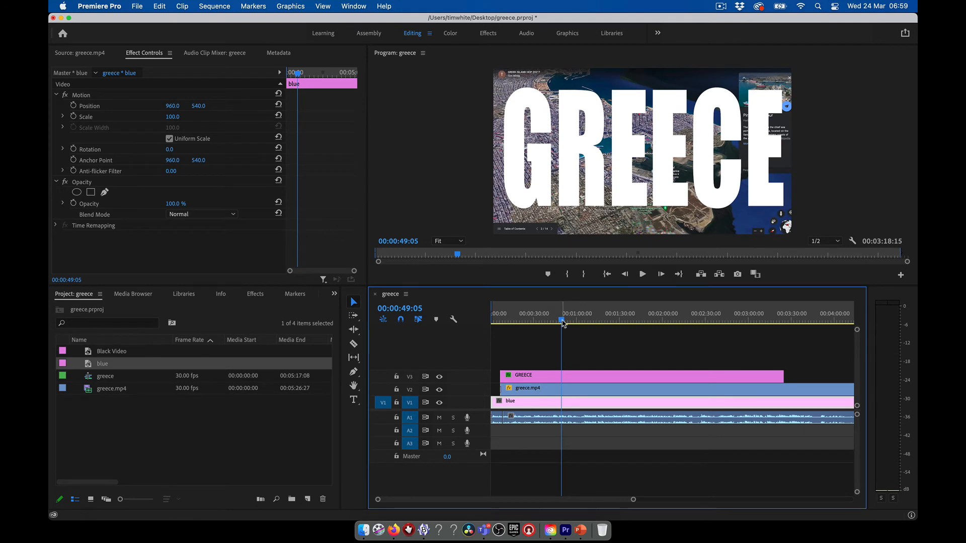
{"action": "left_click", "coordinate": [597, 388]}
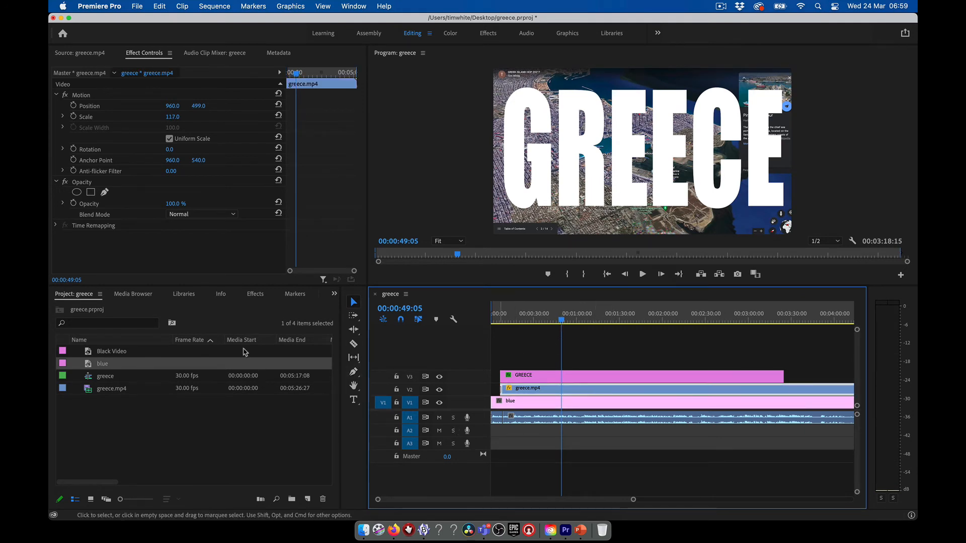
{"action": "left_click", "coordinate": [254, 295]}
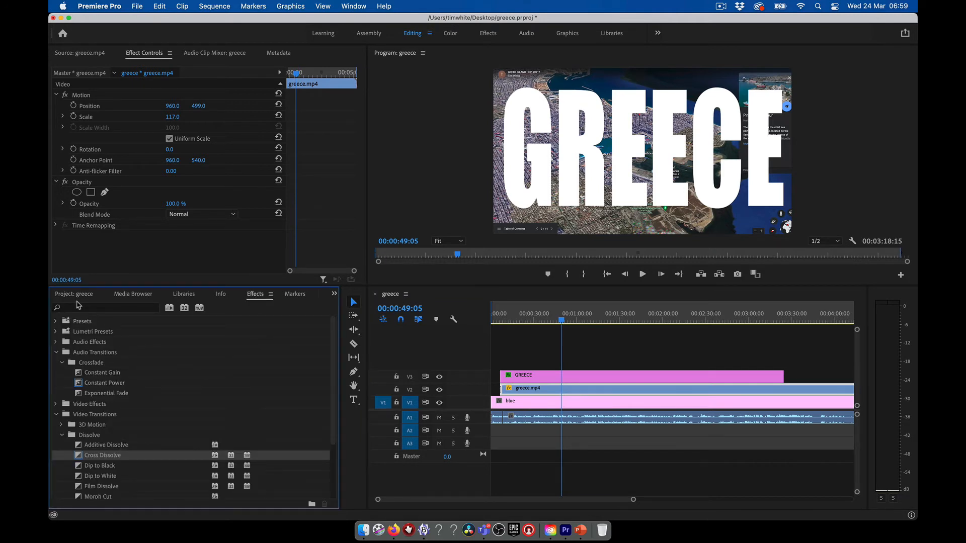
{"action": "left_click", "coordinate": [78, 307]}
{"action": "type", "text": "t"}
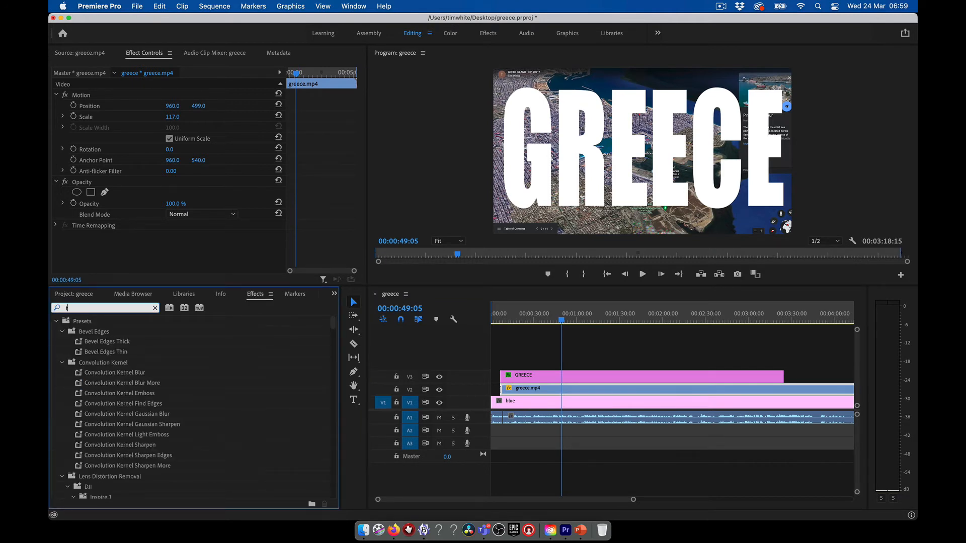
{"action": "type", "text": "rack"}
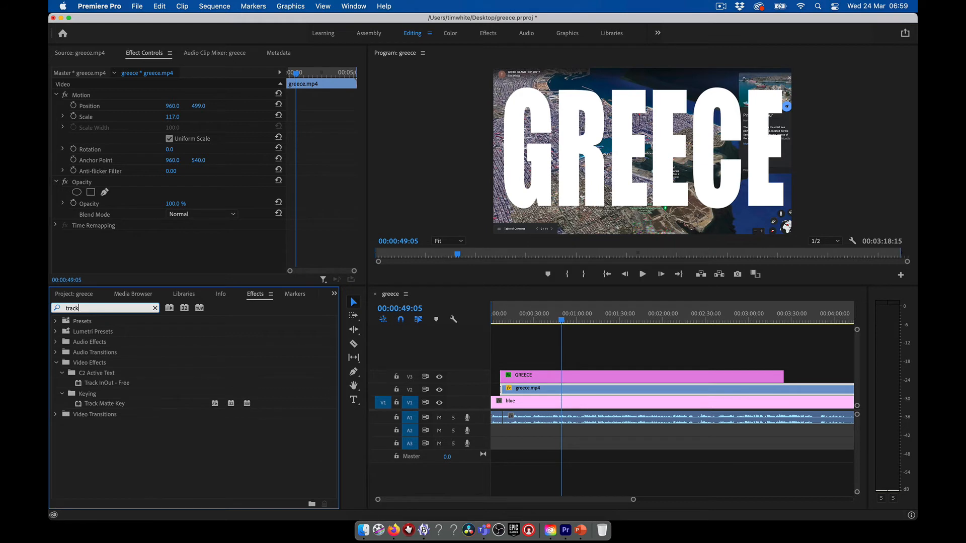
{"action": "left_click", "coordinate": [98, 405]}
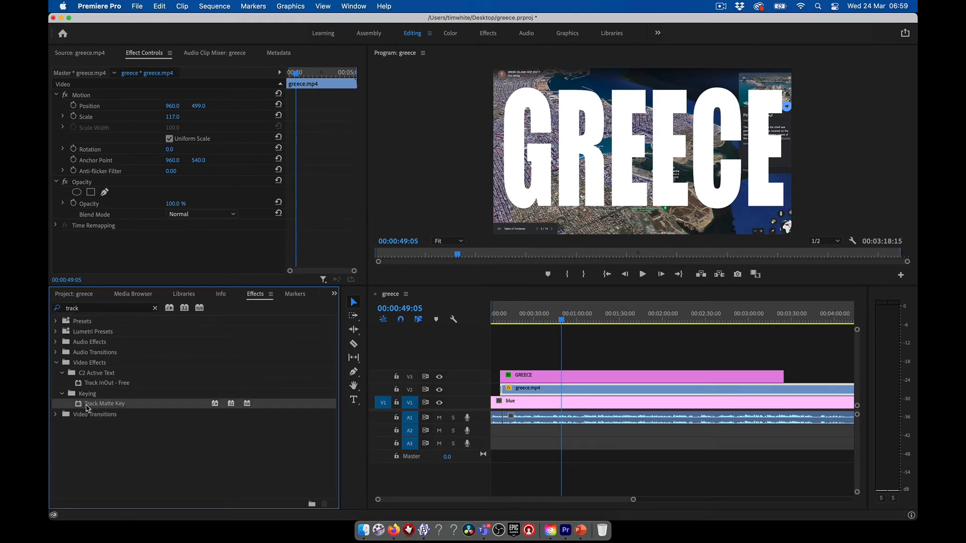
{"action": "left_click_drag", "start_coordinate": [83, 409], "coordinate": [603, 391]}
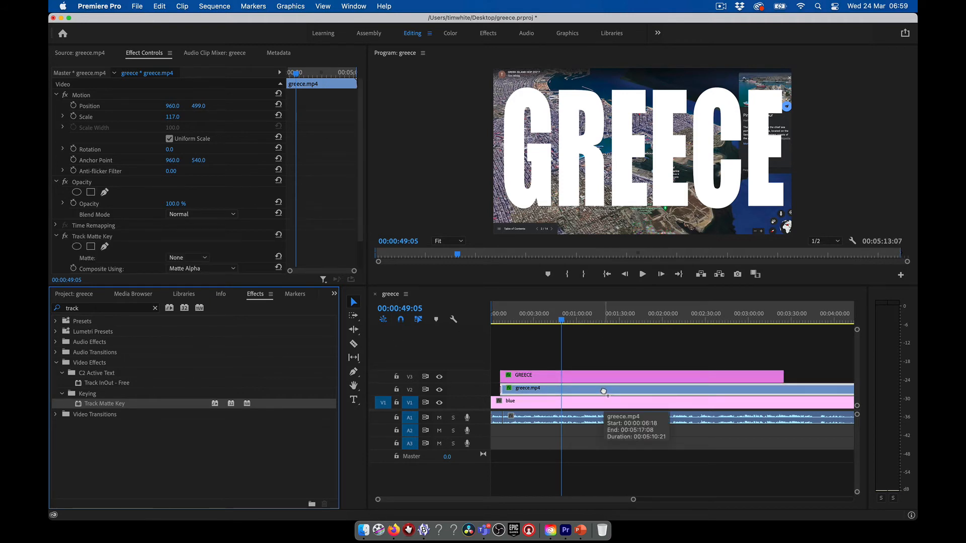
Set the matte of greece.mp4's Track Matte Key effect to Video 3
{"action": "scroll", "coordinate": [175, 239], "scroll_direction": "down", "scroll_amount": 2}
{"action": "scroll", "coordinate": [175, 239], "scroll_direction": "down", "scroll_amount": 1}
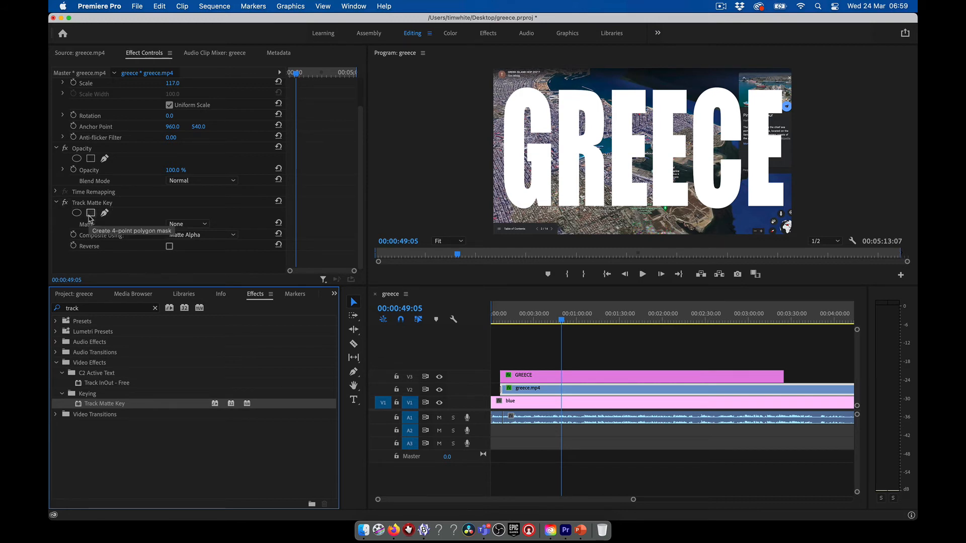
{"action": "left_click", "coordinate": [204, 225]}
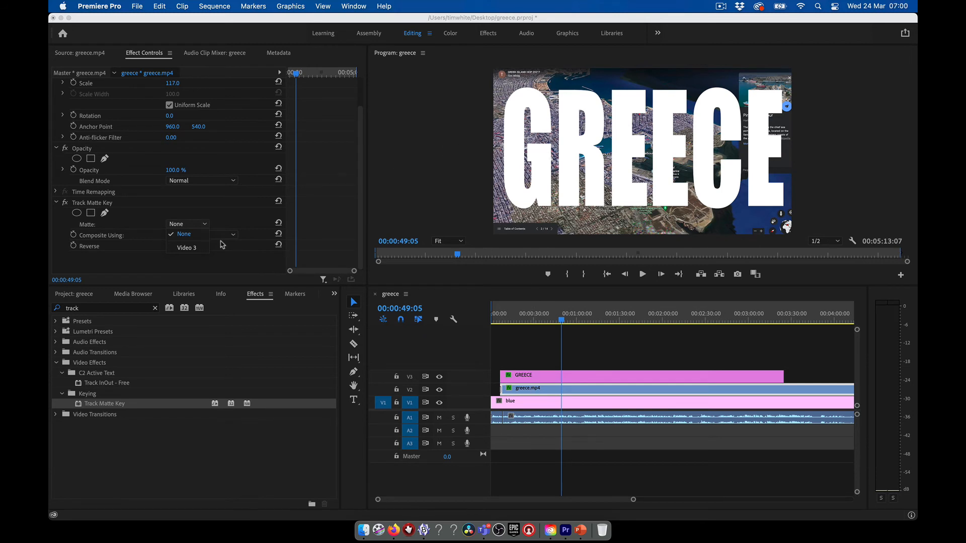
{"action": "left_click", "coordinate": [186, 248]}
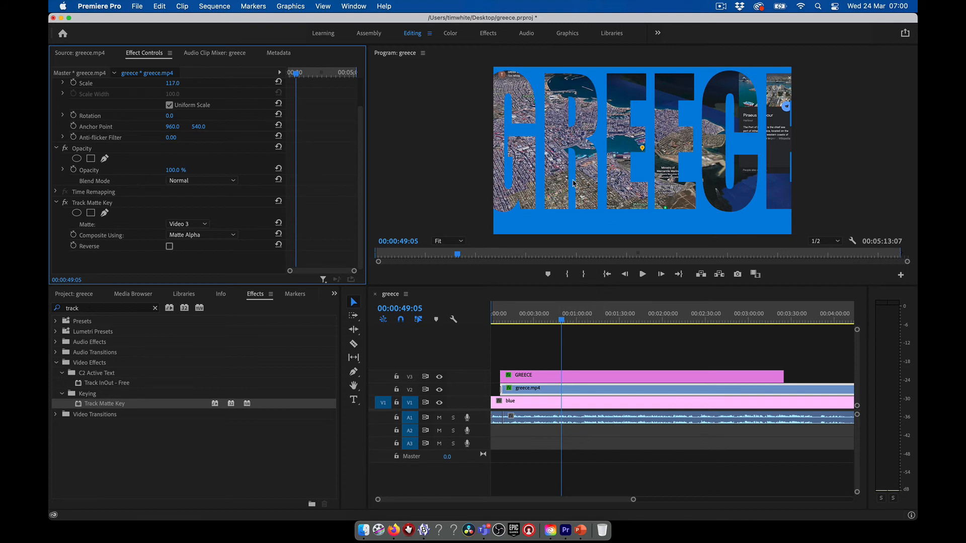
In the Graphics workspace, set the GREECE text's font size to 600 and shift the text slightly right, to about 69.8, 781.8
{"action": "left_click", "coordinate": [566, 372]}
{"action": "left_click", "coordinate": [563, 379]}
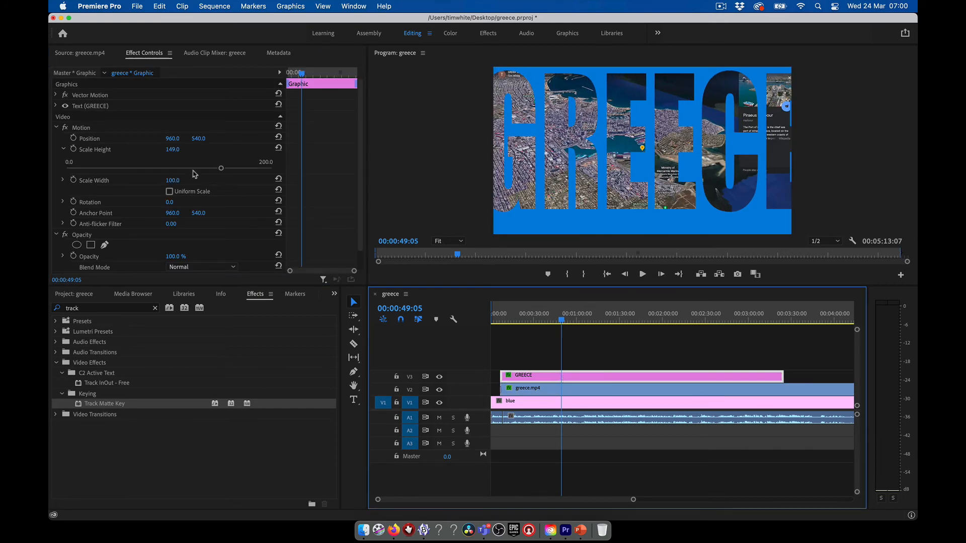
{"action": "left_click", "coordinate": [566, 33]}
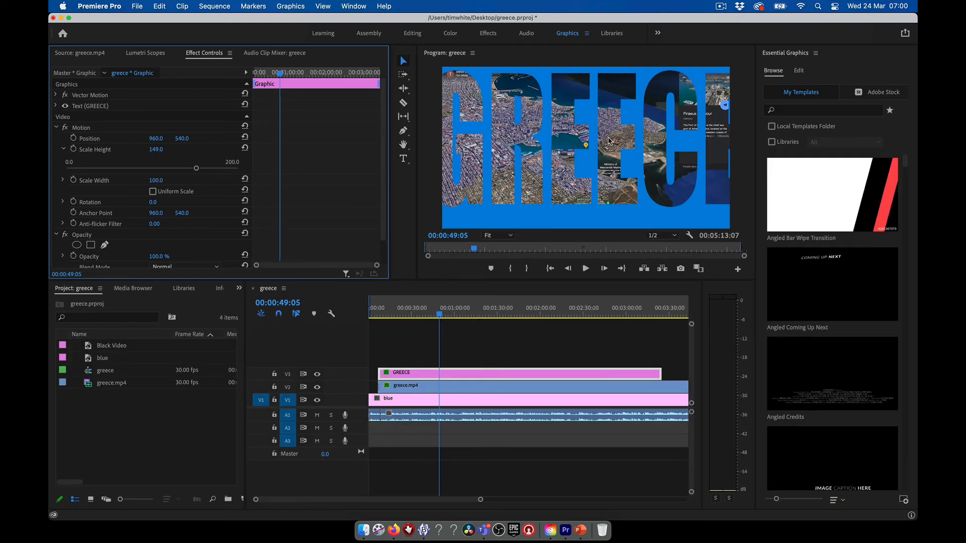
{"action": "left_click", "coordinate": [609, 141]}
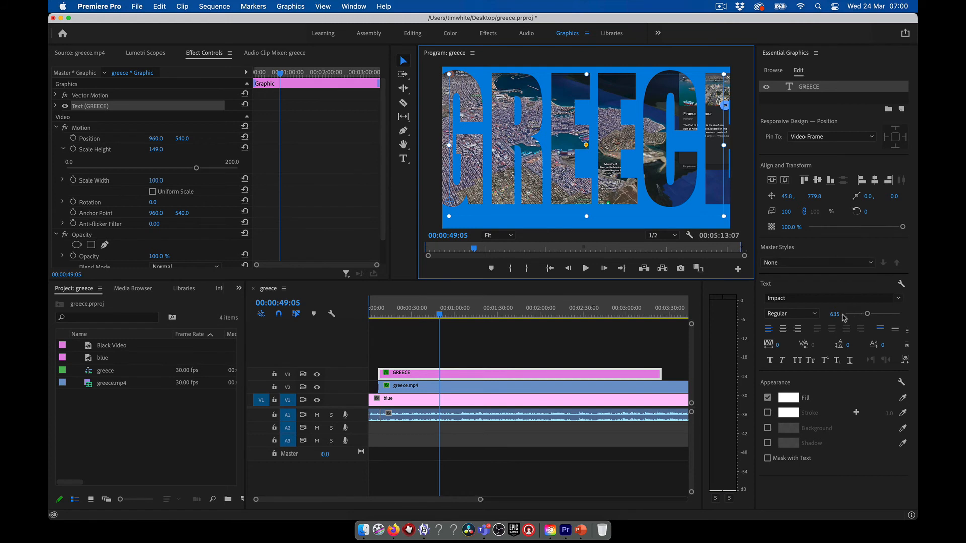
{"action": "left_click", "coordinate": [832, 314]}
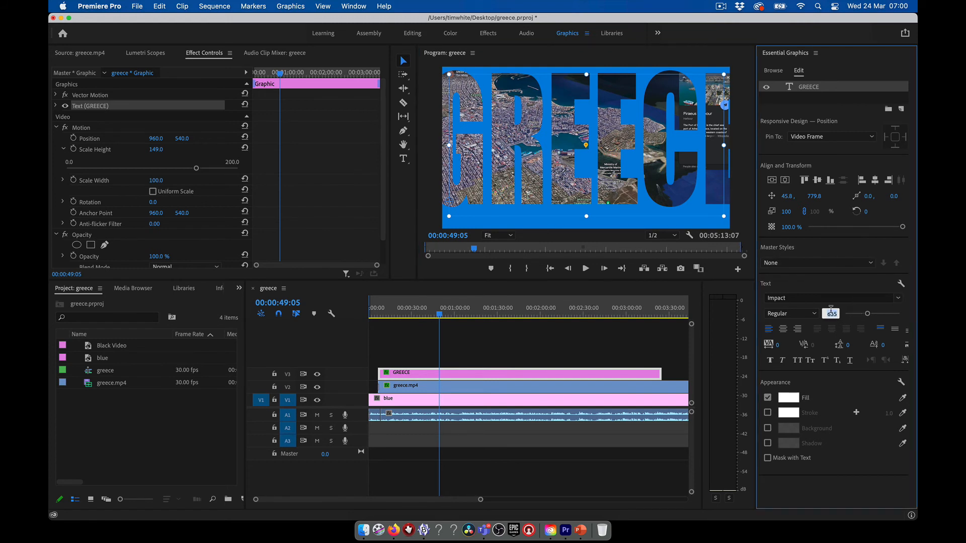
{"action": "type", "text": "600"}
{"action": "key", "text": "Return"}
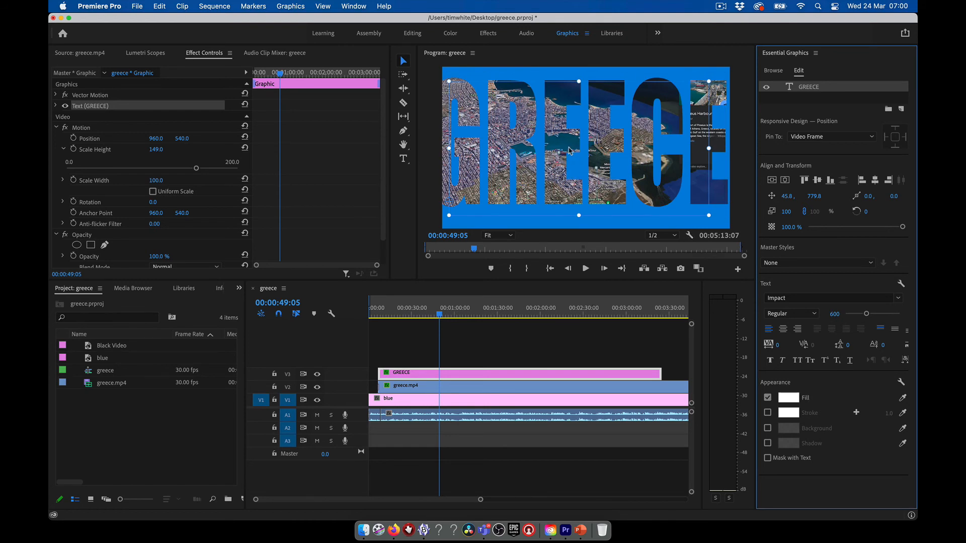
{"action": "left_click_drag", "start_coordinate": [567, 147], "coordinate": [572, 147]}
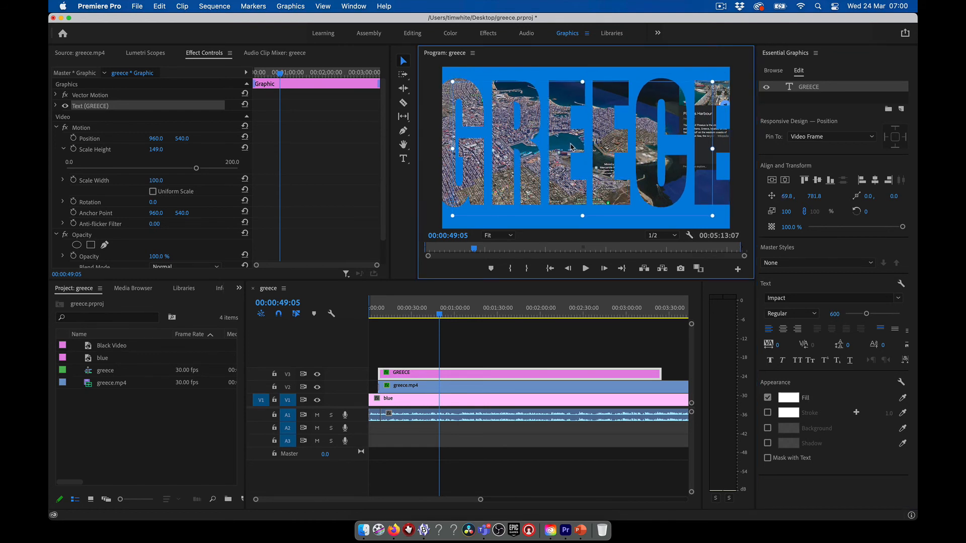
Reduce the GREECE text's font size to 550 and centre it in the frame at about 151.8, 776.8
{"action": "left_click", "coordinate": [831, 313]}
{"action": "type", "text": "550"}
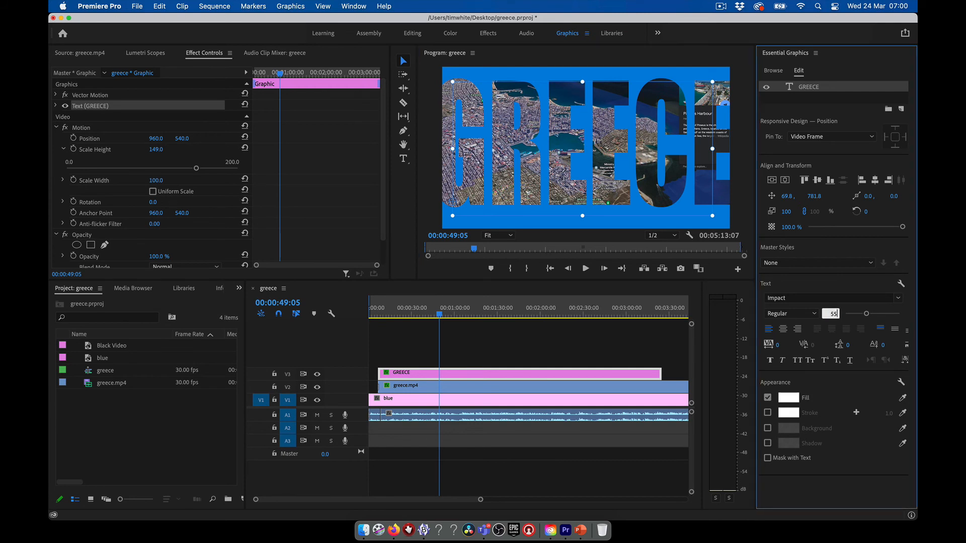
{"action": "key", "text": "Return"}
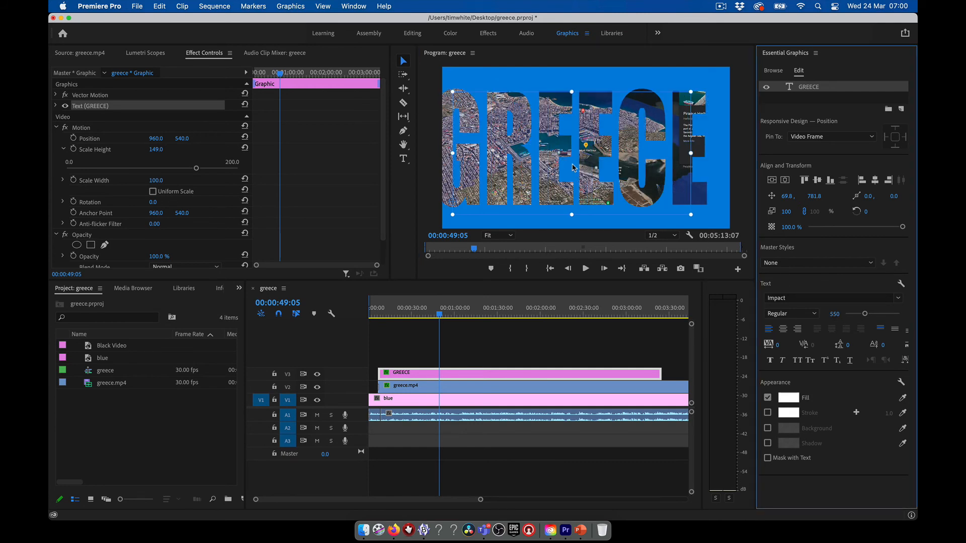
{"action": "left_click_drag", "start_coordinate": [553, 147], "coordinate": [566, 146]}
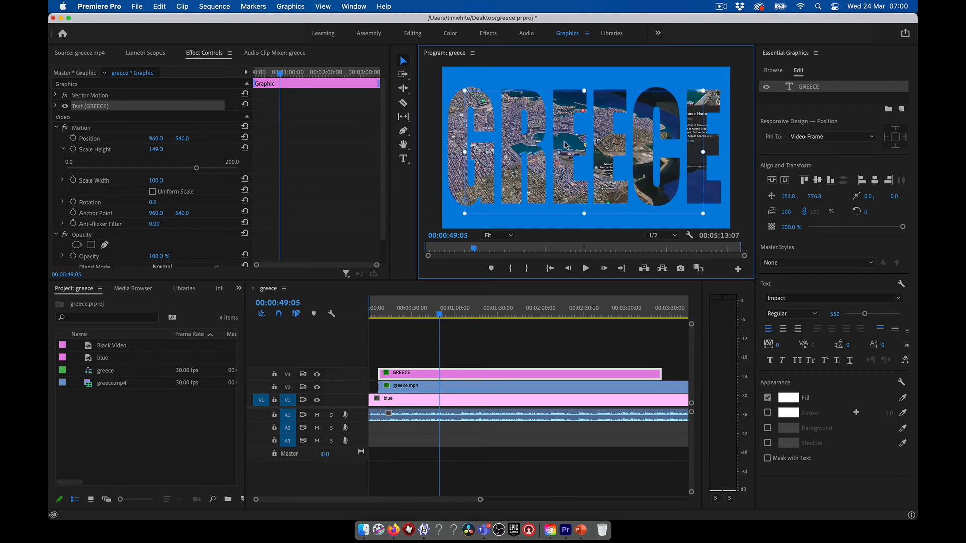
Play the sequence from 00:00:24:28 for several seconds to check the footage moving inside the GREECE letters
{"action": "left_click_drag", "start_coordinate": [440, 315], "coordinate": [406, 320]}
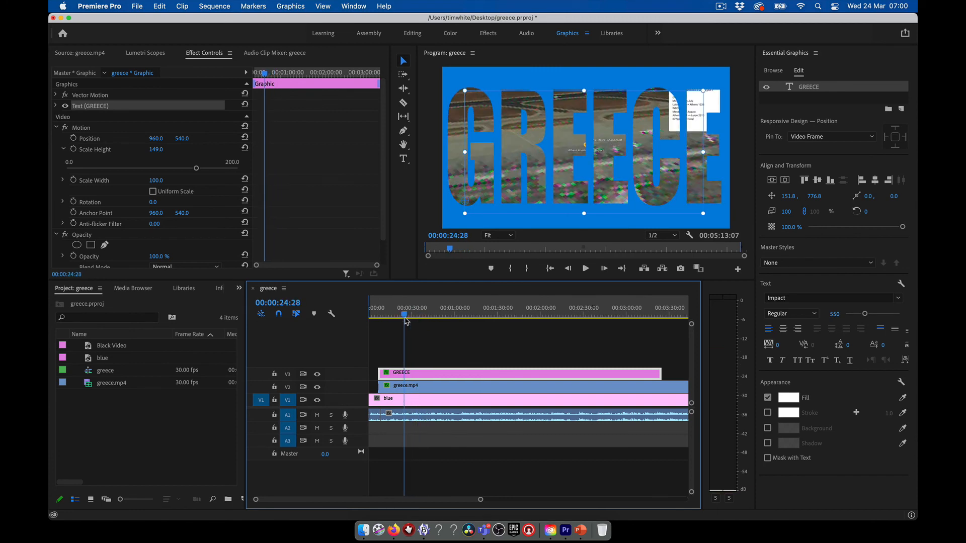
{"action": "key", "text": "space"}
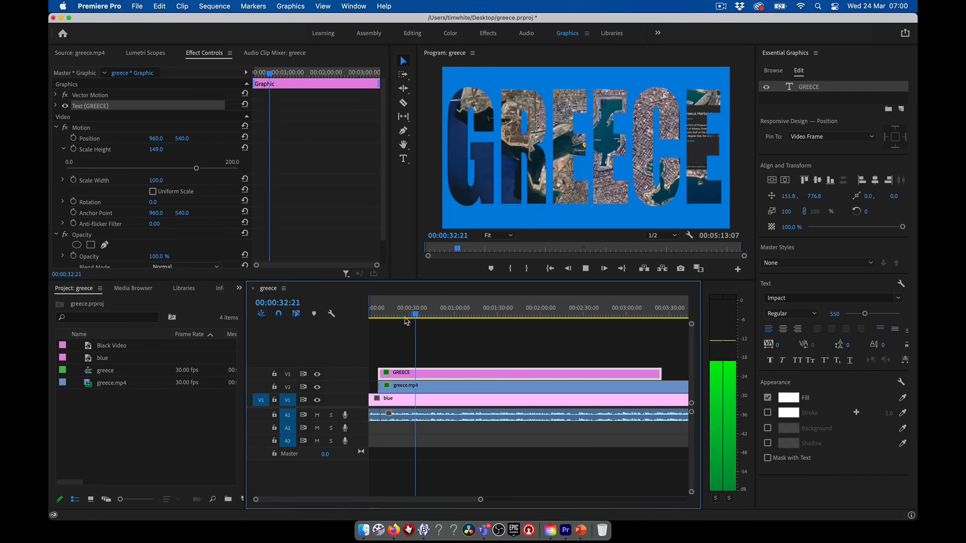
{"action": "key", "text": "space"}
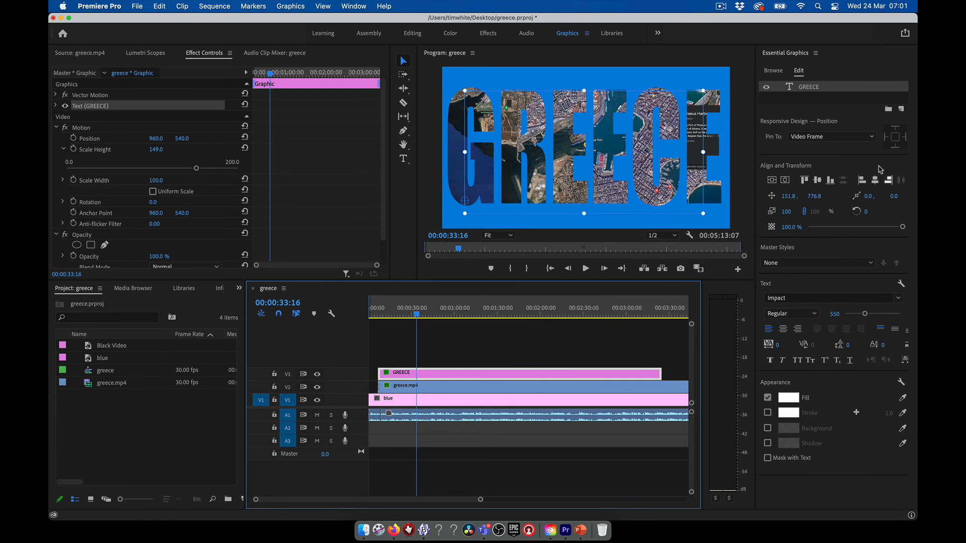
{"action": "left_click", "coordinate": [721, 6]}
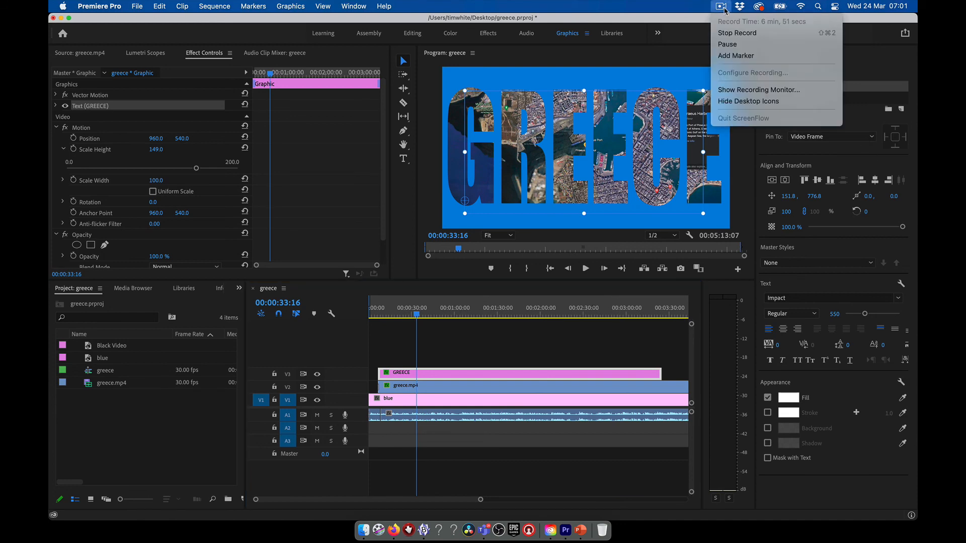